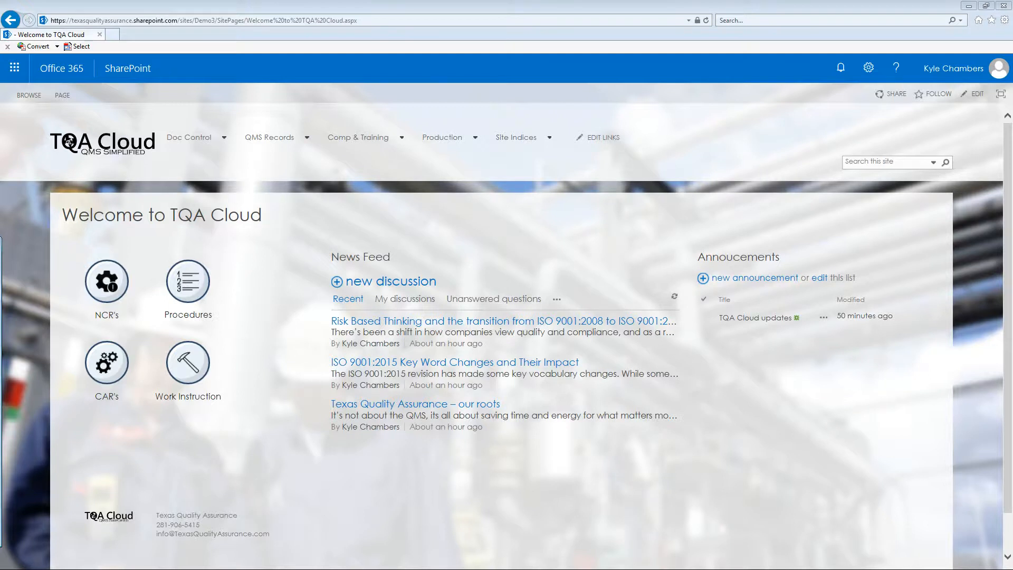
# Step: Open the Corrective Action Reports library from QMS Records and switch to the Complete - Effectiveness Demonstrated view
pyautogui.moveTo(267, 139)
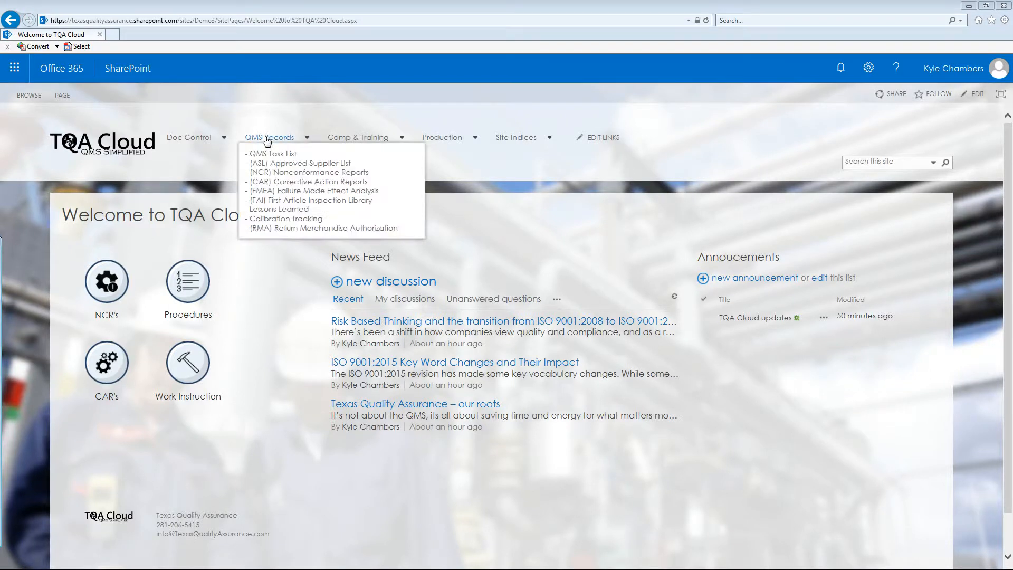
pyautogui.click(271, 181)
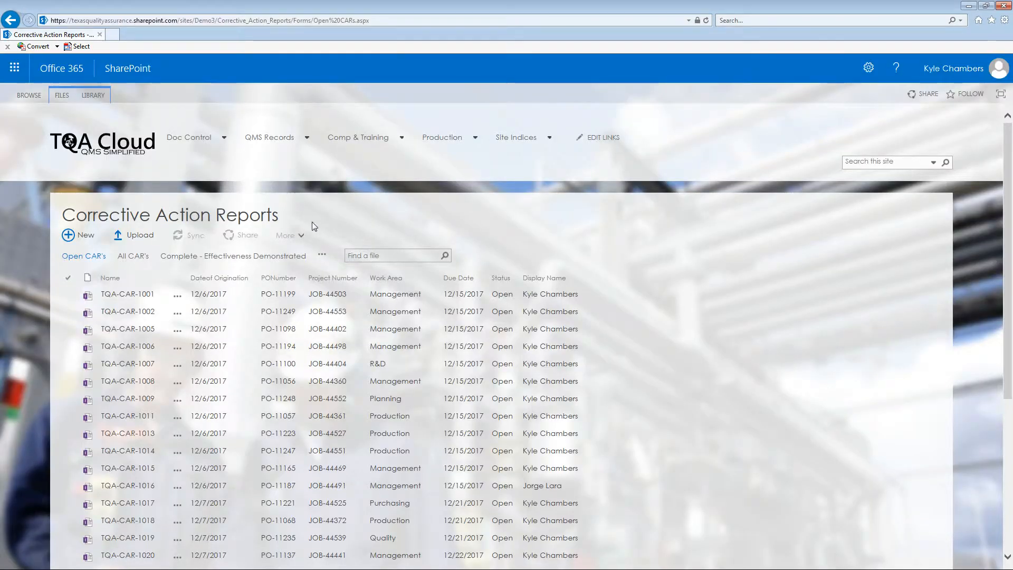
pyautogui.click(288, 256)
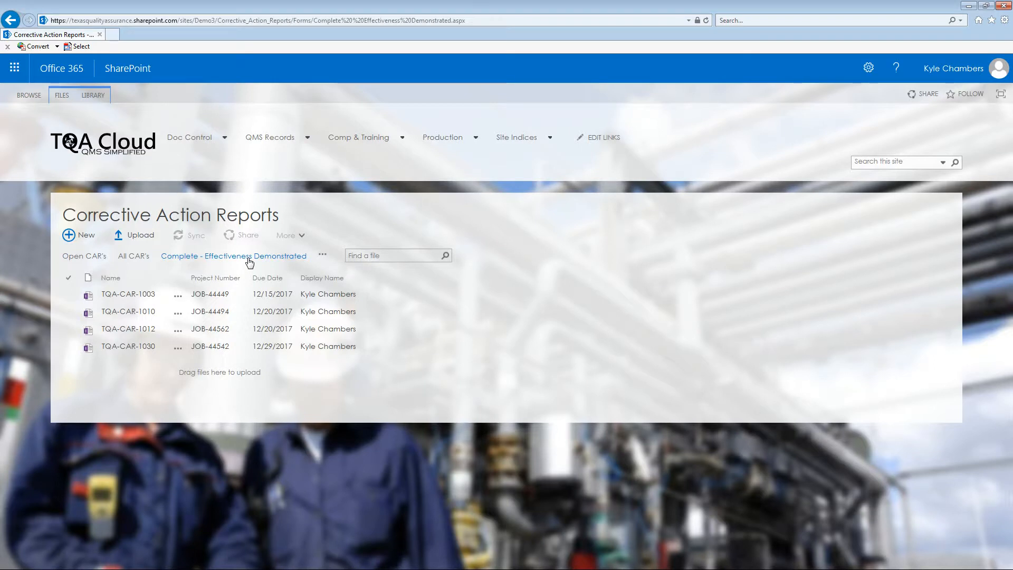
# Step: Check the additional views available for the library, and open the report TQA-CAR-1010
pyautogui.click(325, 257)
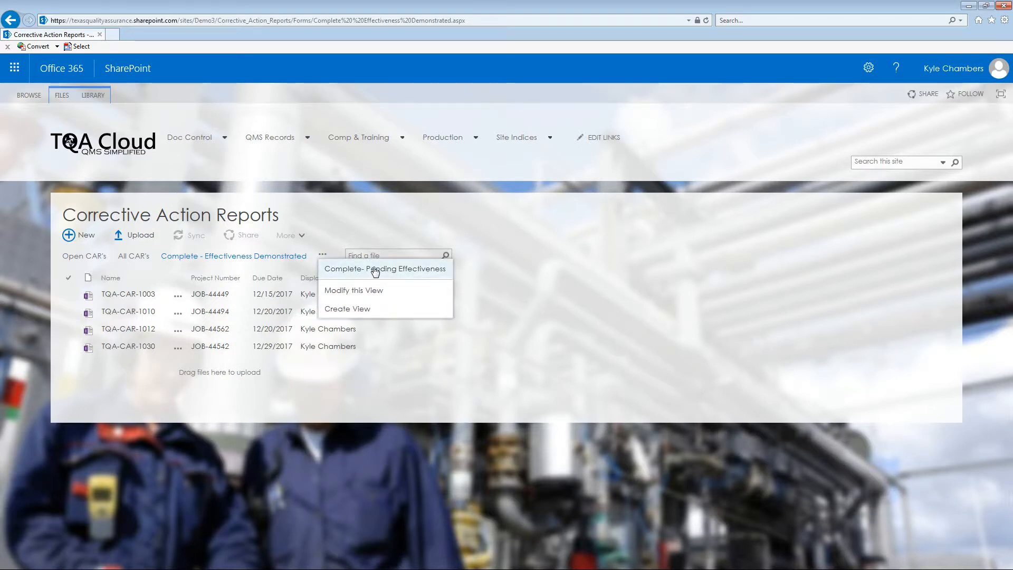
pyautogui.click(362, 218)
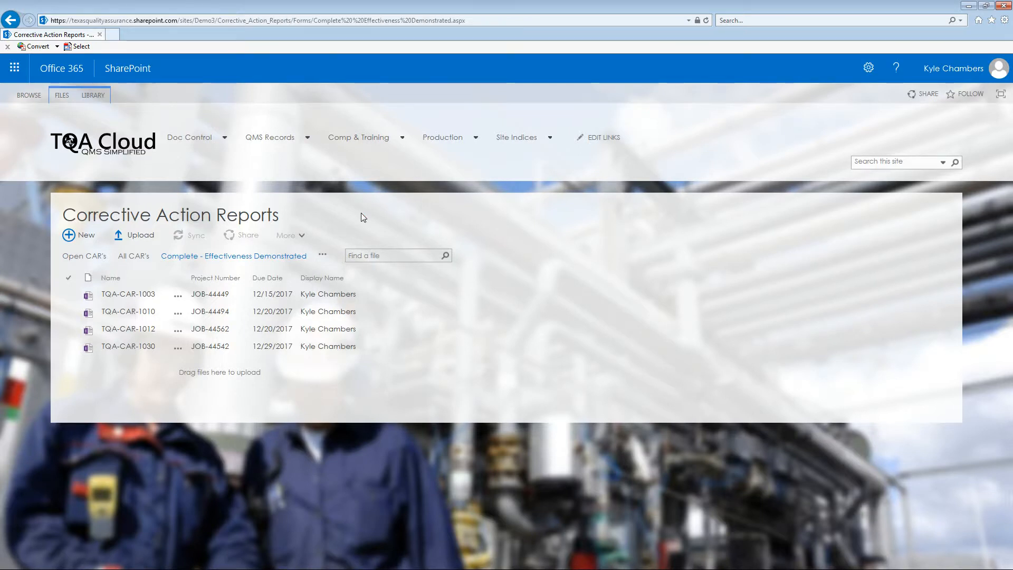
pyautogui.click(143, 313)
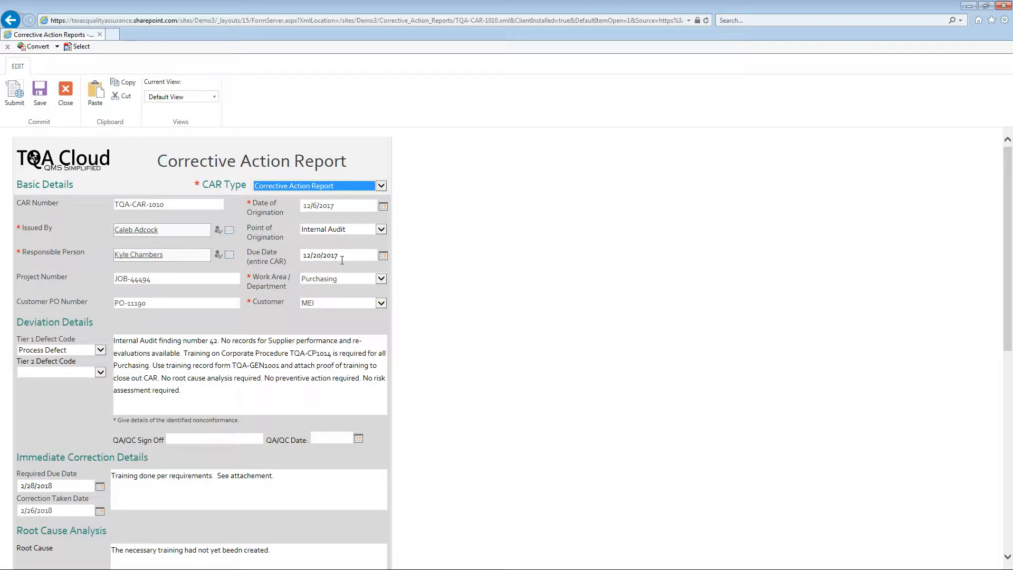
pyautogui.click(419, 201)
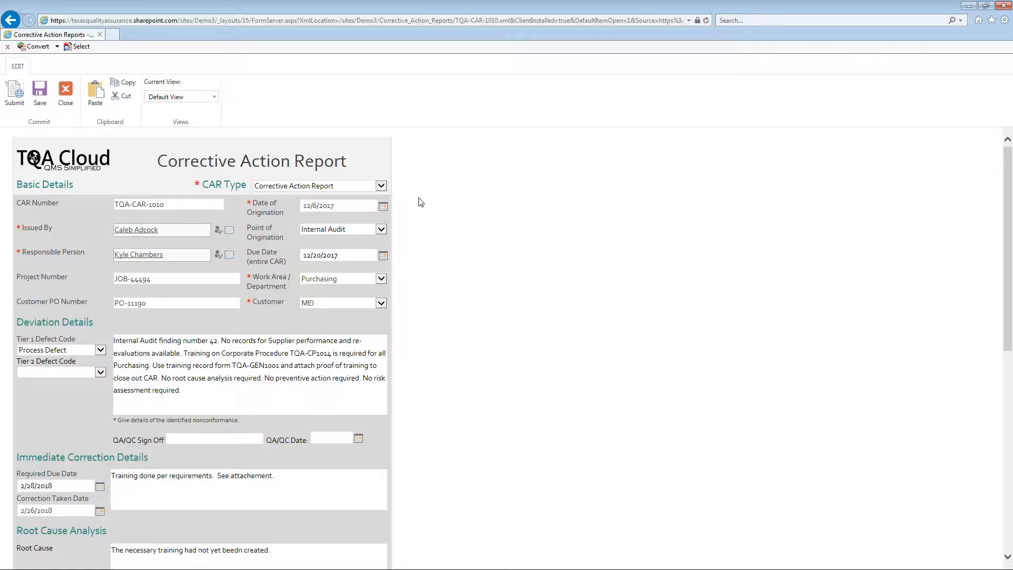
# Step: Look through the CAR Type options, including Safety Corrective Action Report, and return the selection to Corrective Action Report
pyautogui.click(382, 188)
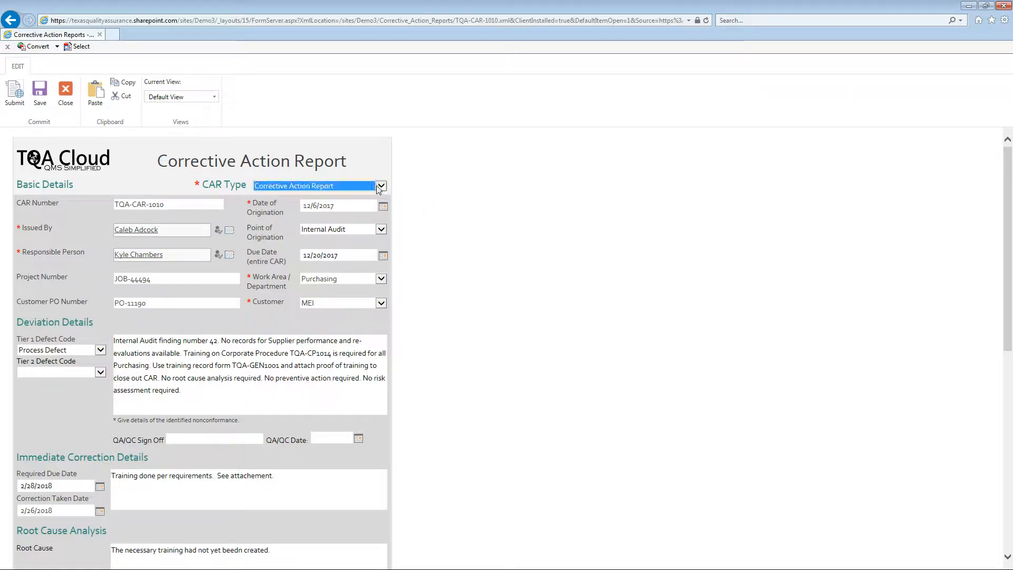
pyautogui.scroll(-1, 368, 189)
pyautogui.scroll(-1, 368, 189)
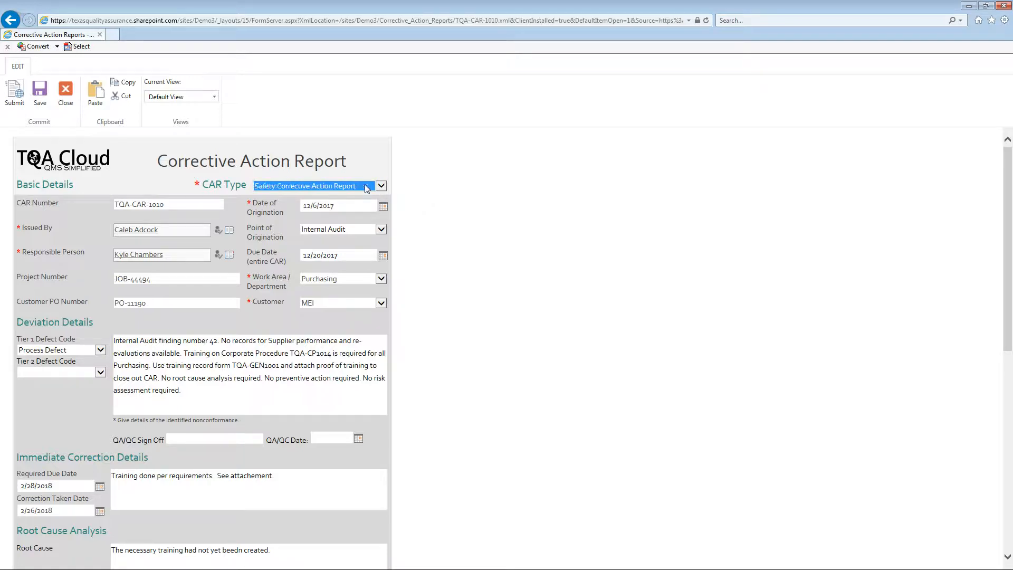
pyautogui.scroll(2, 368, 189)
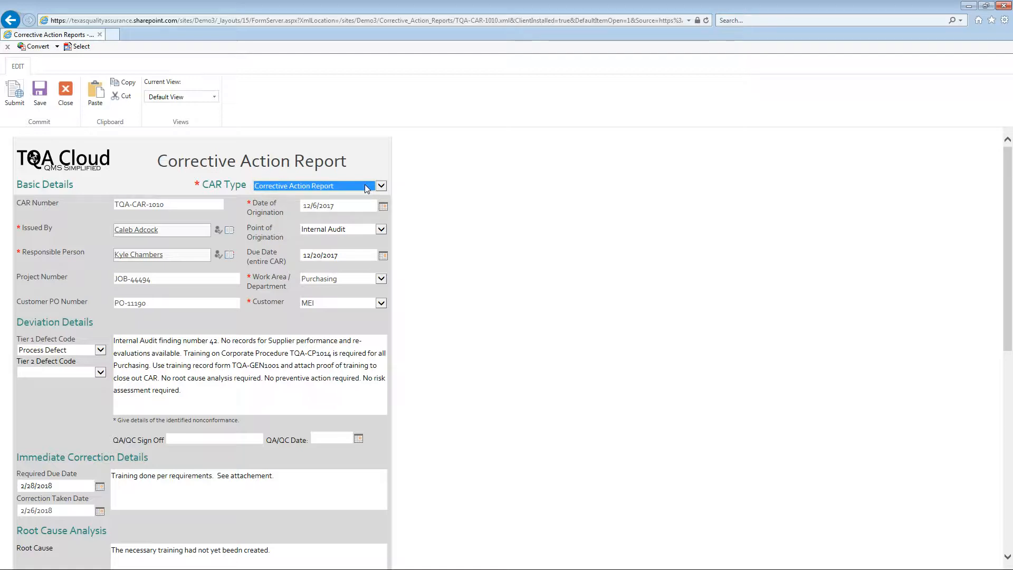
pyautogui.click(452, 211)
# Step: Examine the report's issuer, responsible person, project number, customer PO number and deviation description
pyautogui.click(167, 230)
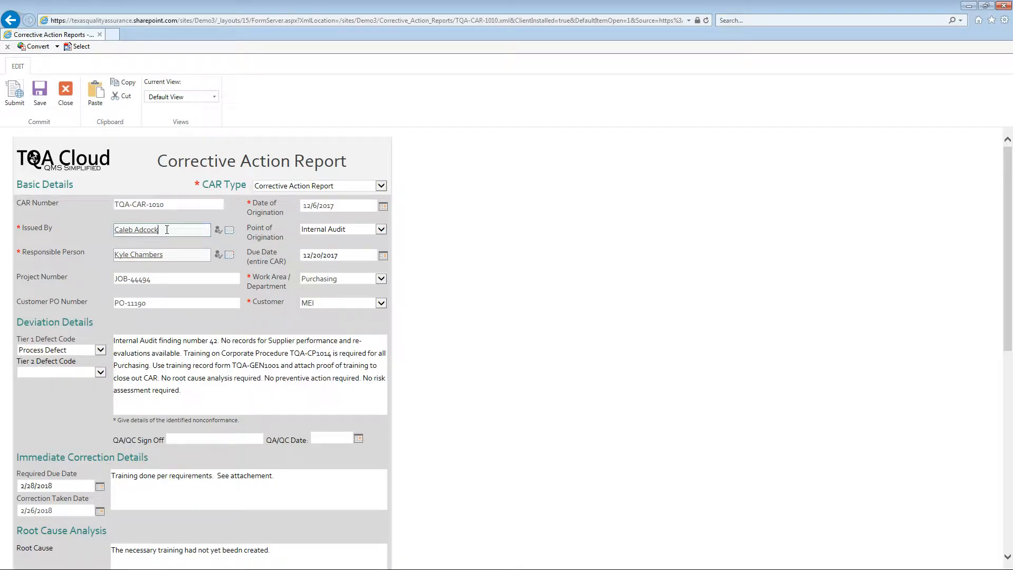
pyautogui.click(180, 256)
pyautogui.click(152, 303)
pyautogui.click(164, 278)
pyautogui.click(211, 397)
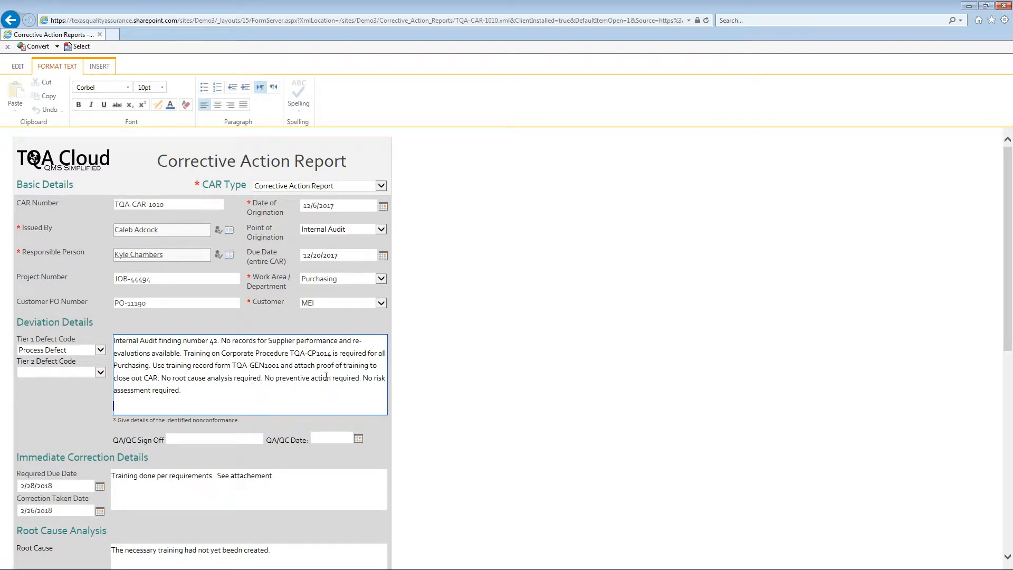
# Step: Examine the immediate correction, root cause analysis, preventative action and evaluation of effectiveness sections of the report
pyautogui.scroll(-10, 461, 382)
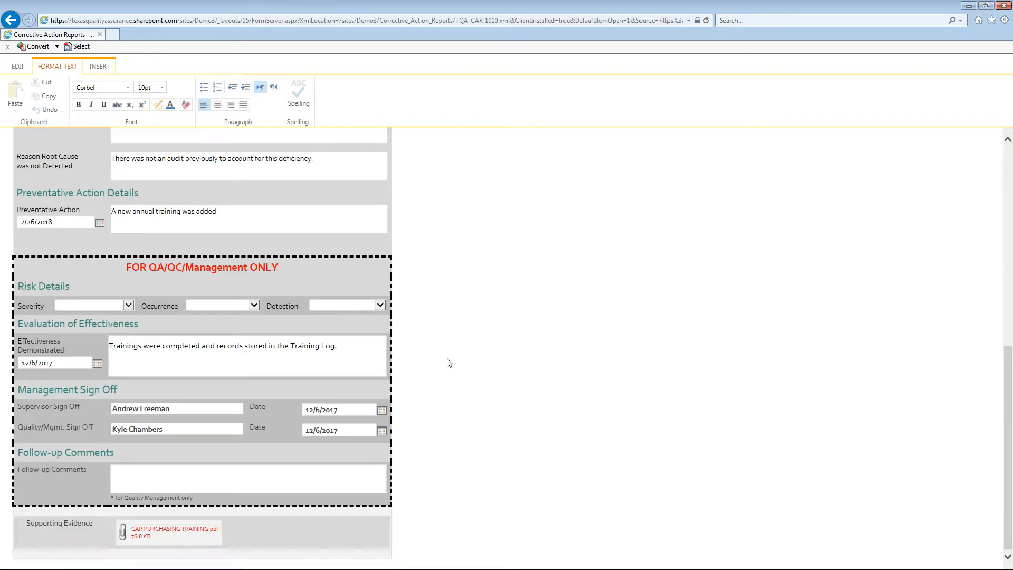
pyautogui.scroll(2, 450, 363)
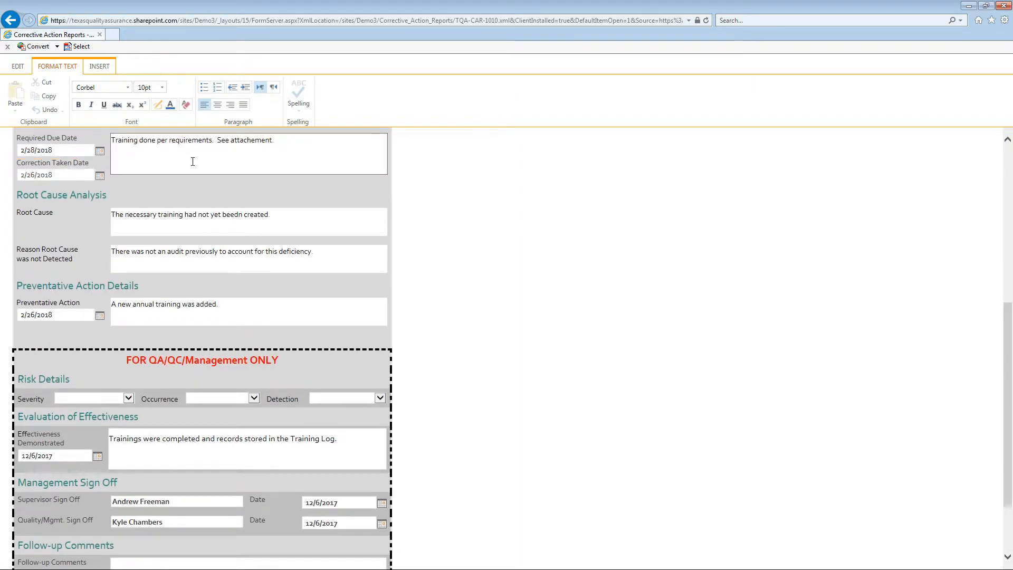
pyautogui.scroll(2, 192, 162)
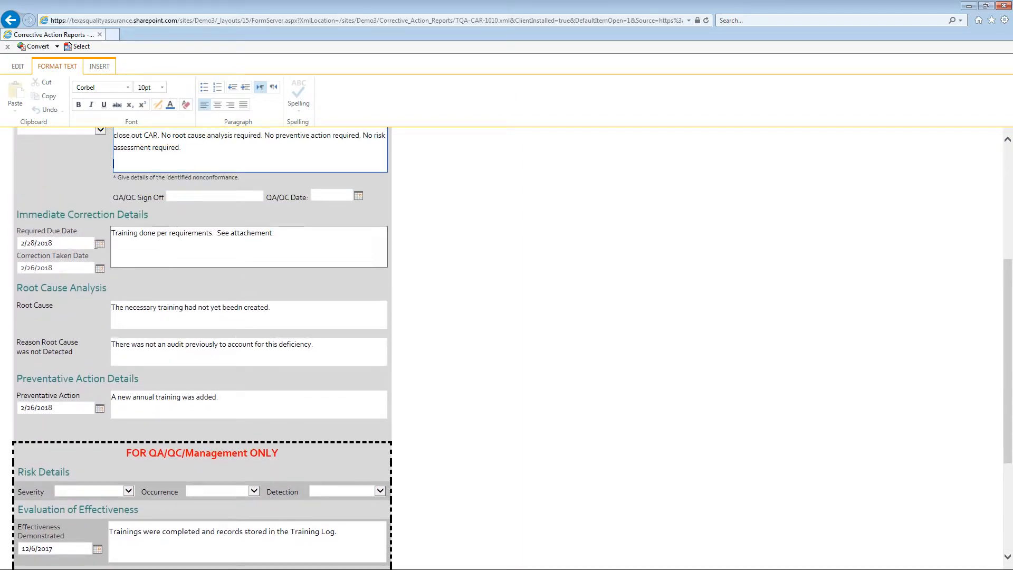
pyautogui.click(60, 270)
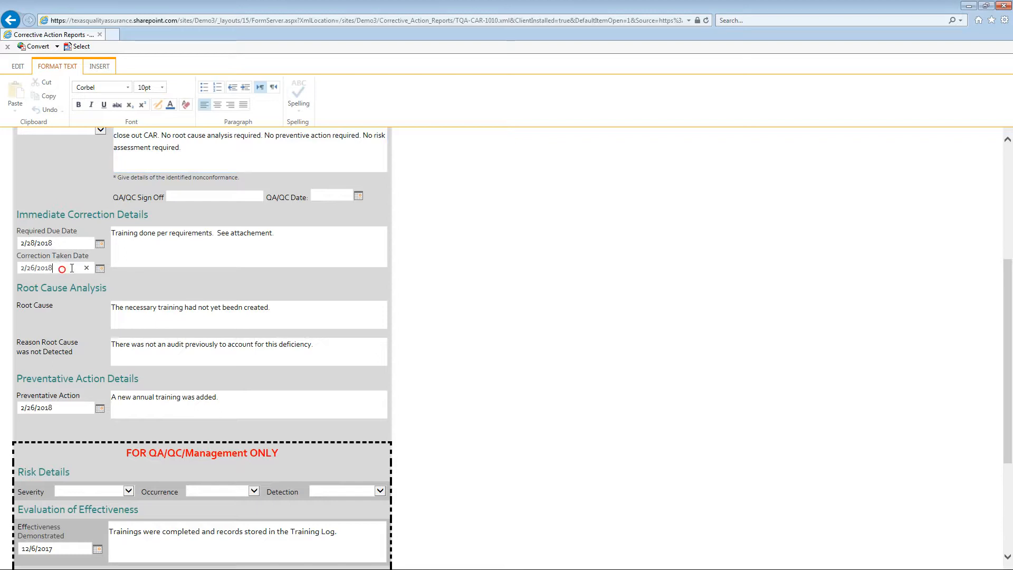
pyautogui.click(177, 244)
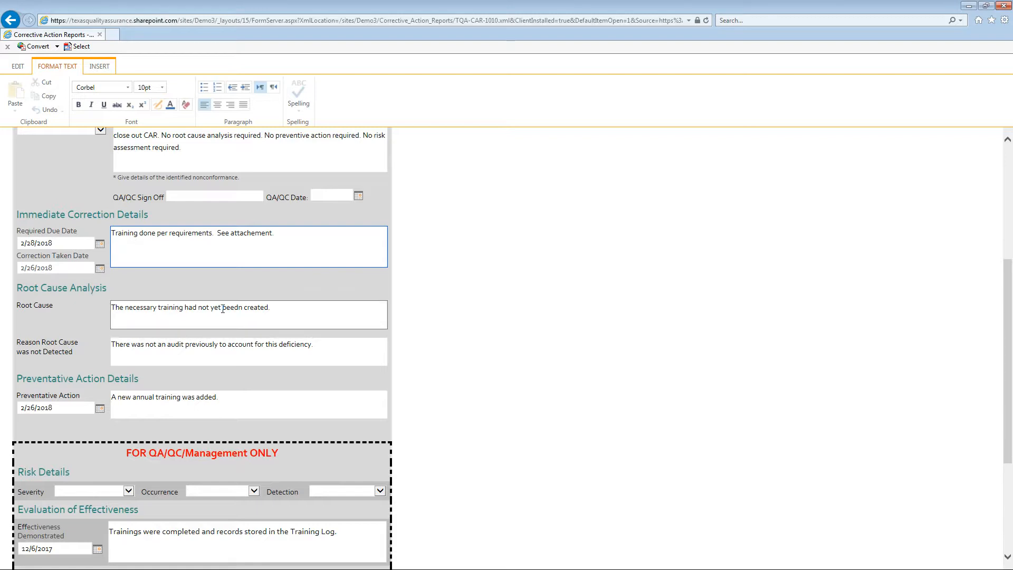
pyautogui.scroll(-2, 283, 319)
pyautogui.click(148, 288)
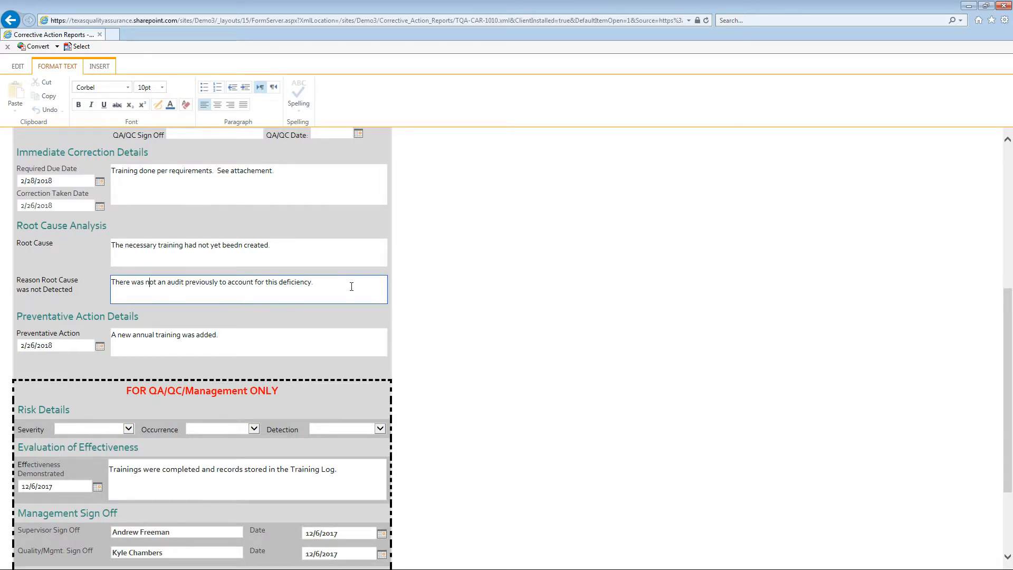
pyautogui.scroll(-3, 306, 285)
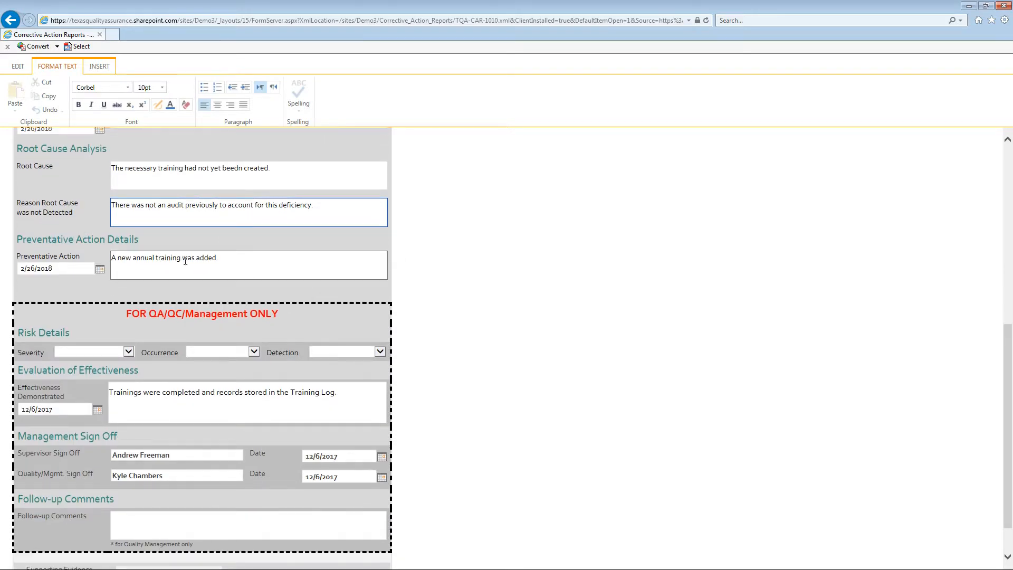
pyautogui.click(247, 261)
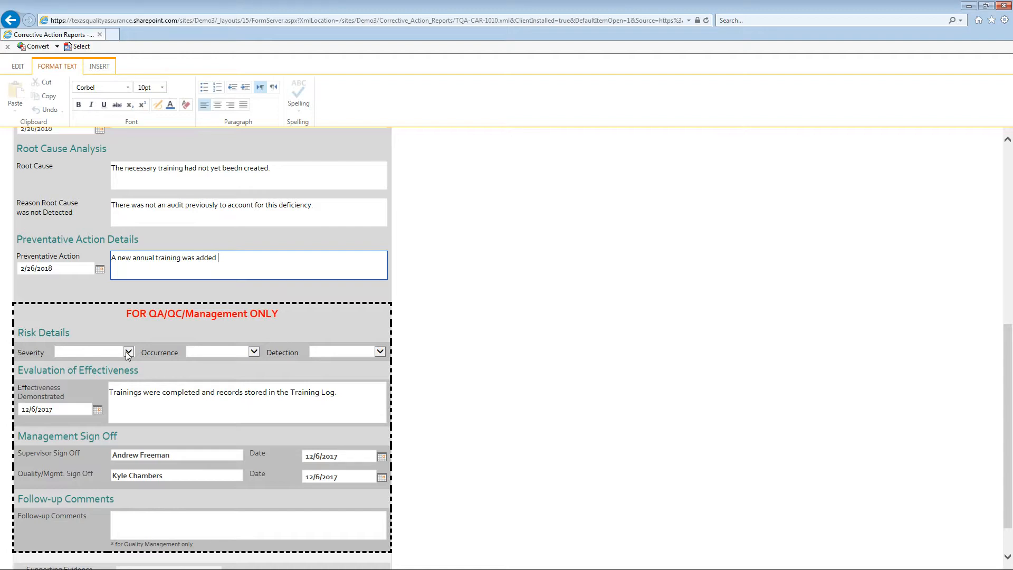
pyautogui.click(168, 390)
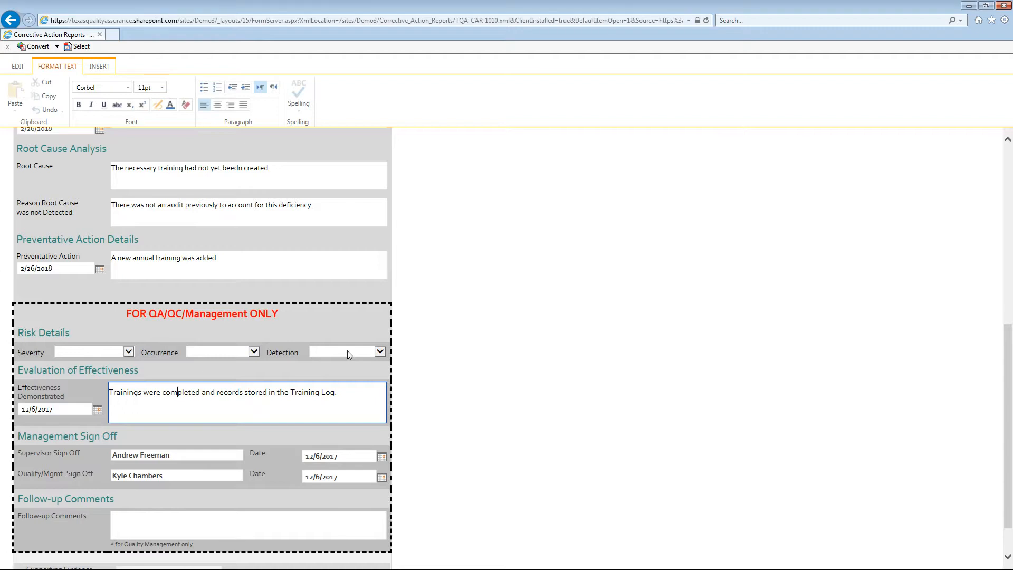
# Step: In Risk Details, set Severity to 02. Very Minor, Occurrence to 05. Marginal and Detection to 08. Remote
pyautogui.click(128, 353)
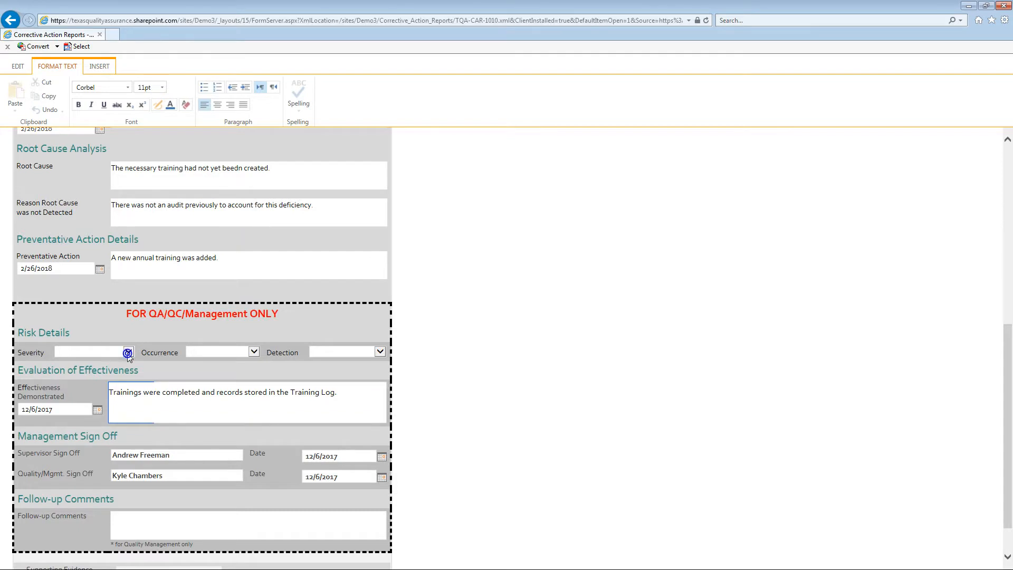
pyautogui.press('Down')
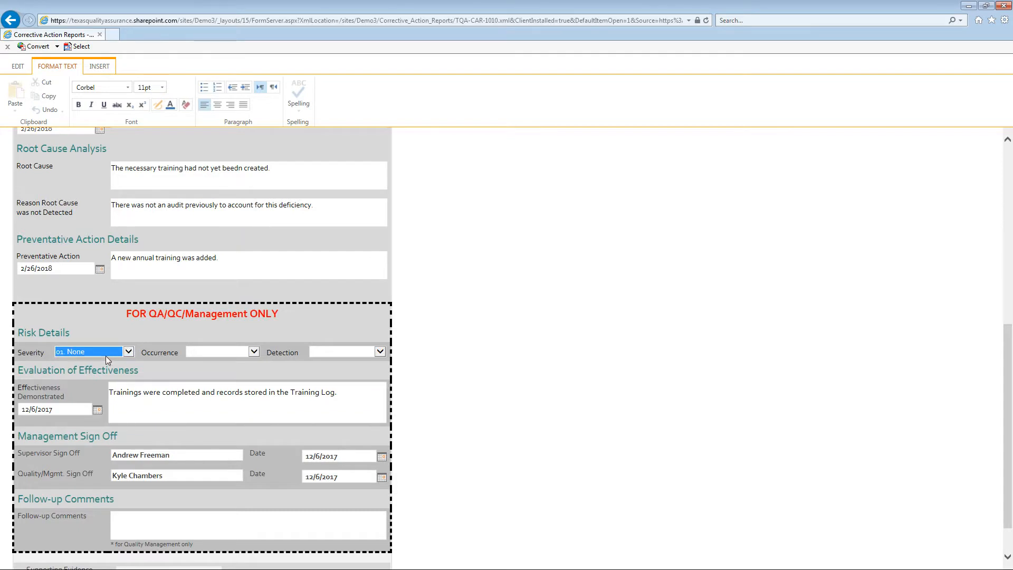
pyautogui.scroll(-1, 163, 395)
pyautogui.press('Down')
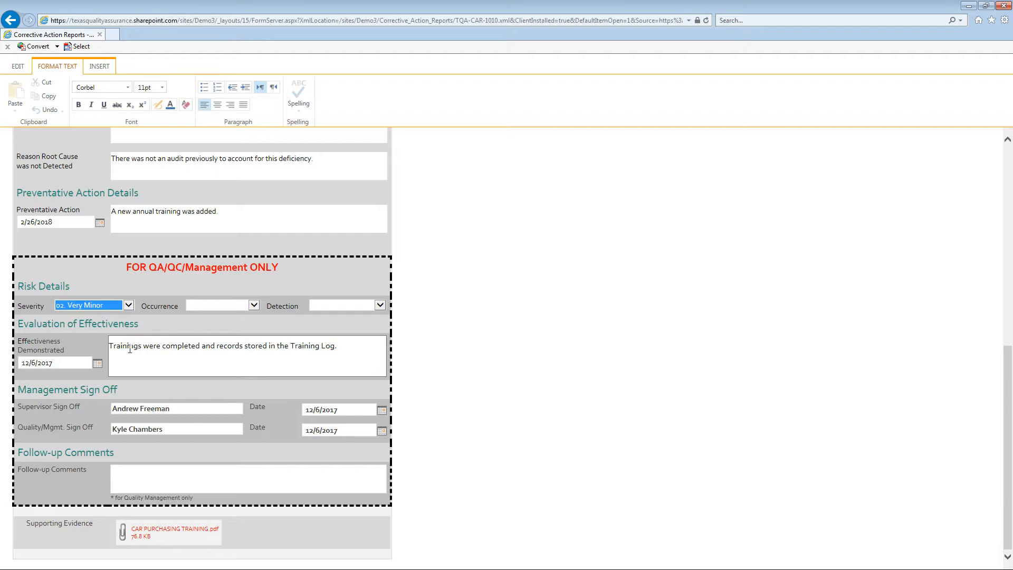
pyautogui.click(209, 305)
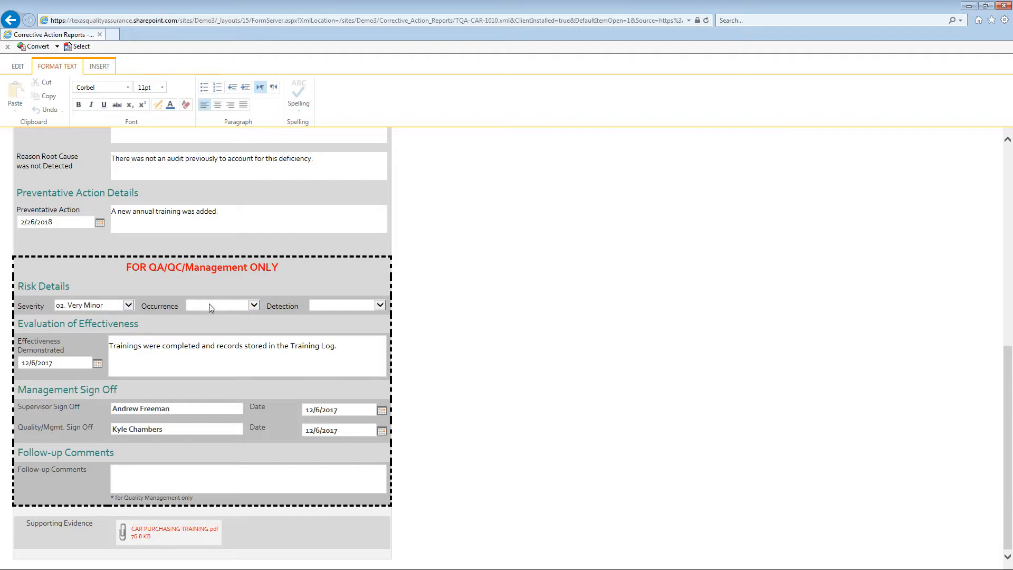
pyautogui.click(211, 351)
pyautogui.click(334, 307)
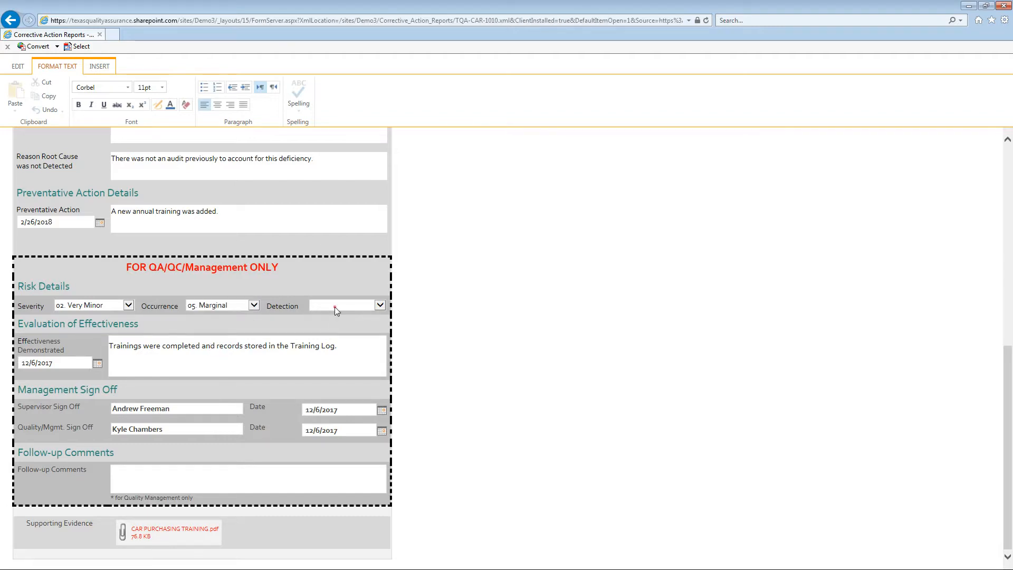
pyautogui.click(336, 381)
pyautogui.click(306, 360)
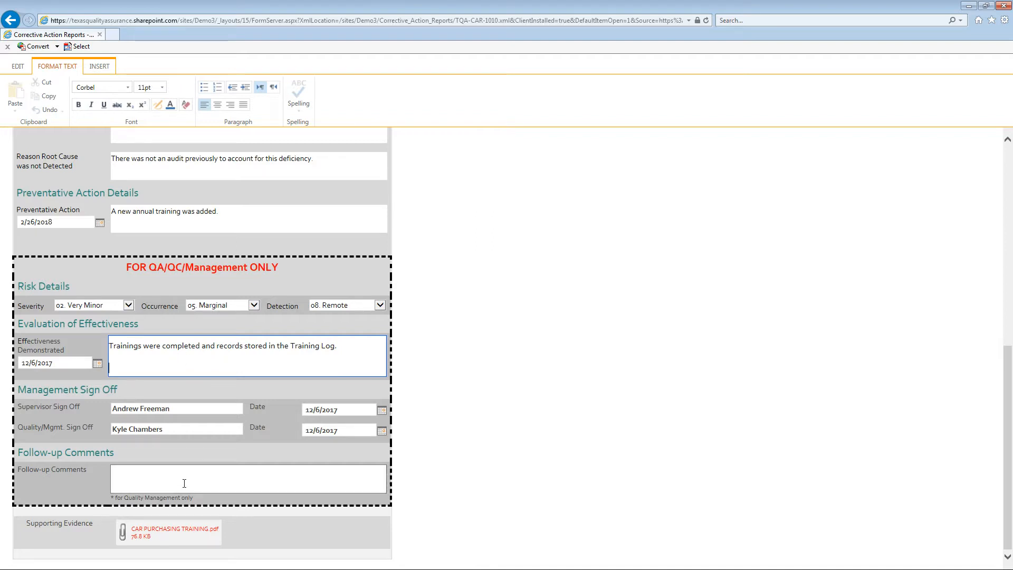
# Step: Save the corrective action report with its risk ratings
pyautogui.scroll(8, 430, 345)
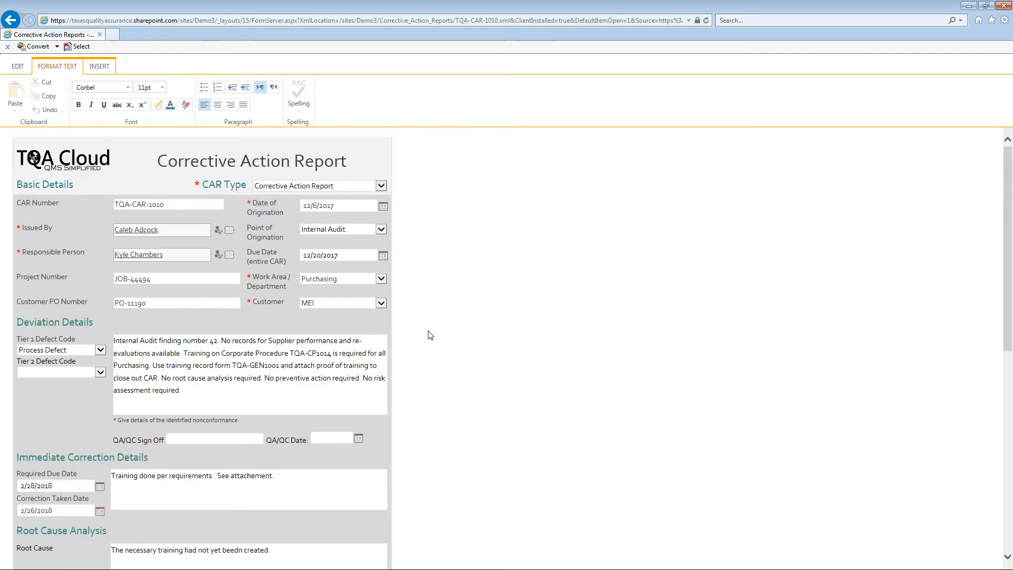
pyautogui.click(414, 159)
pyautogui.click(42, 94)
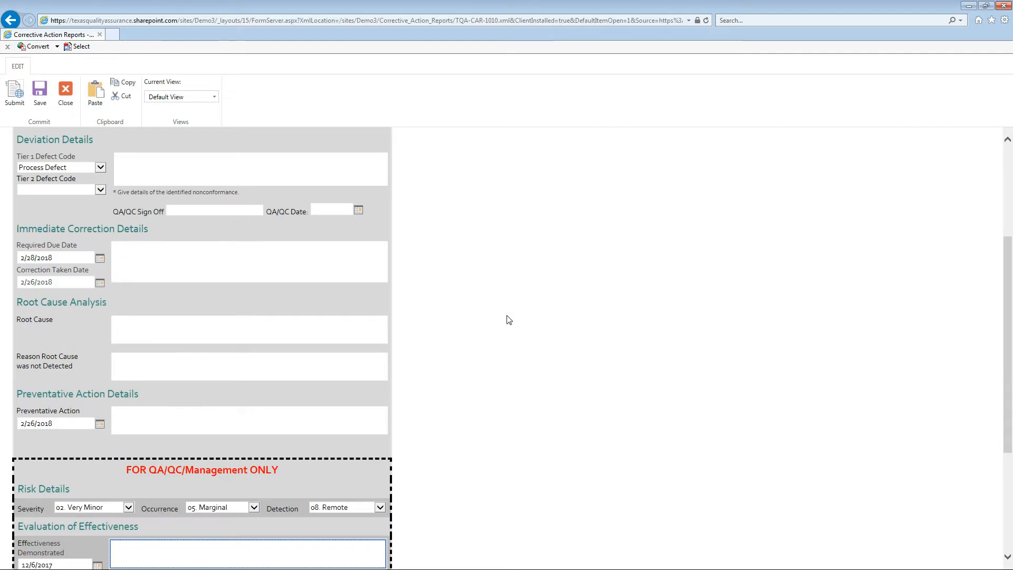
# Step: Review the report's follow-up comments, responsible person and basic details, and the management and supporting evidence sections
pyautogui.click(274, 479)
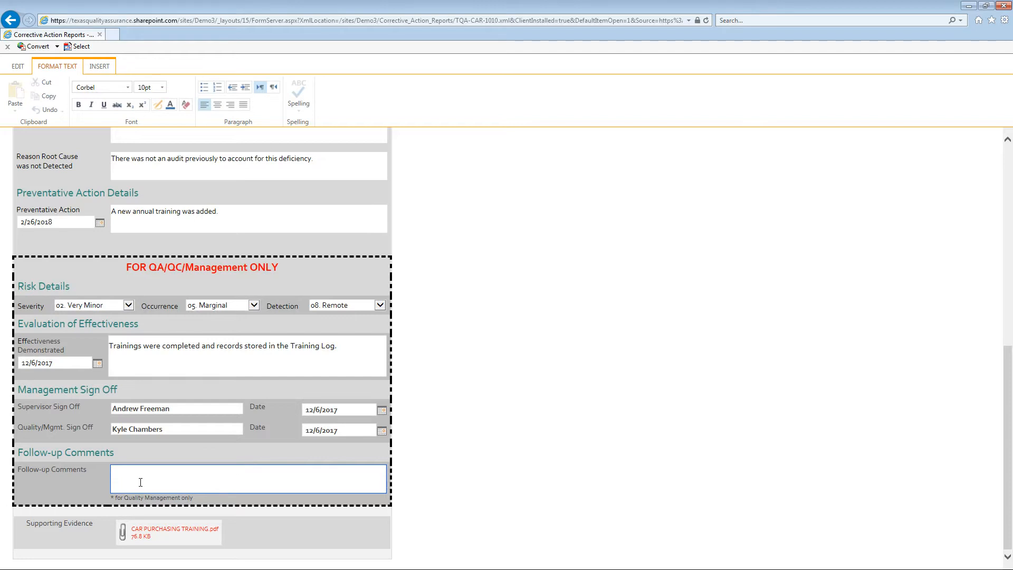
pyautogui.scroll(10, 488, 407)
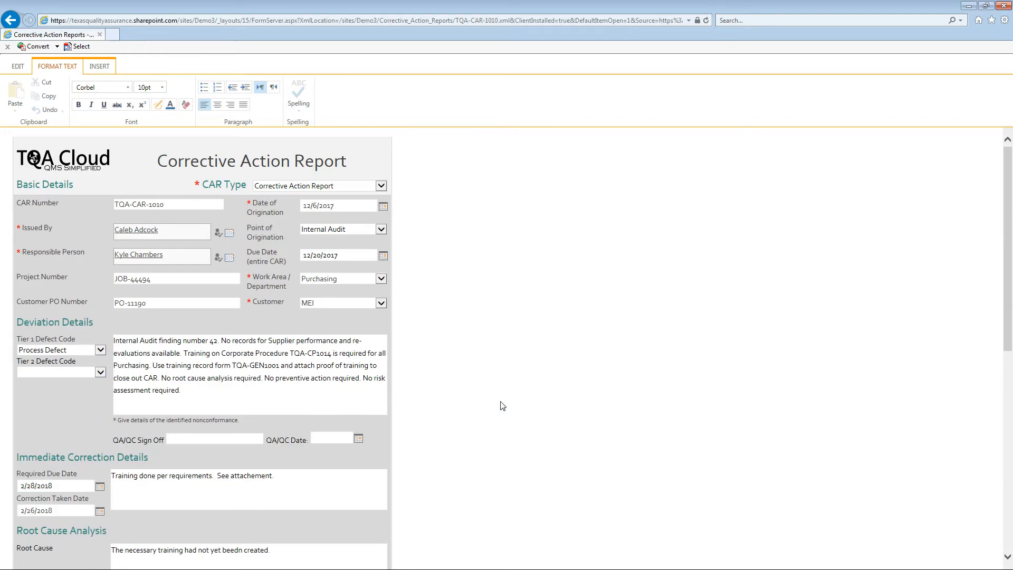
pyautogui.click(180, 257)
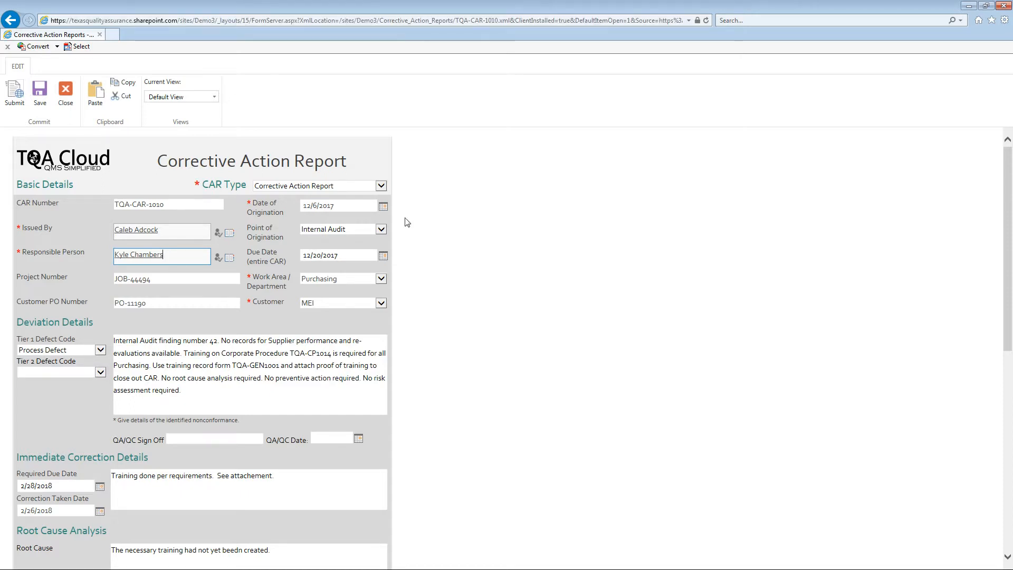
pyautogui.click(470, 207)
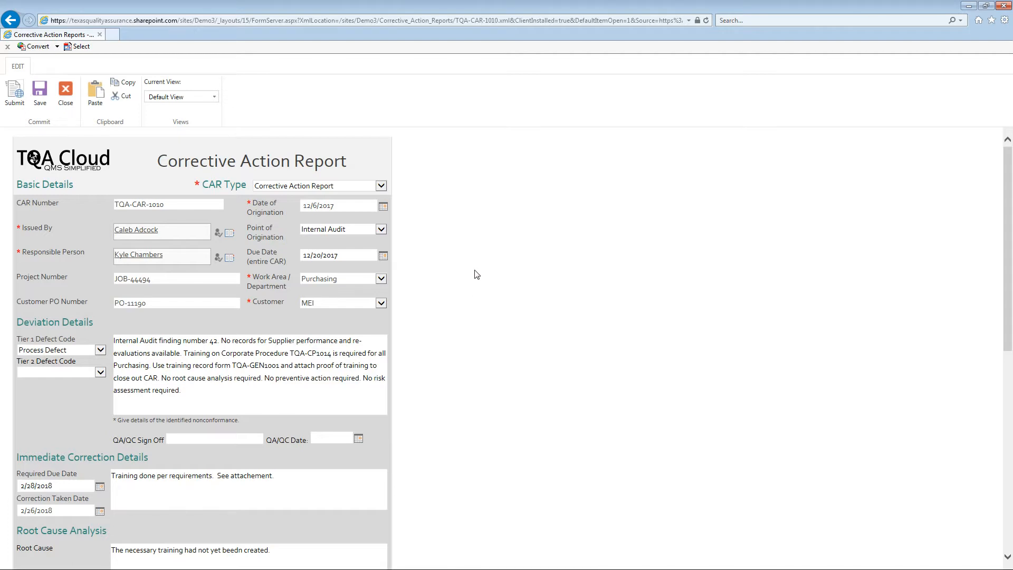
pyautogui.scroll(-2, 473, 275)
pyautogui.scroll(-5, 472, 274)
pyautogui.scroll(-3, 472, 275)
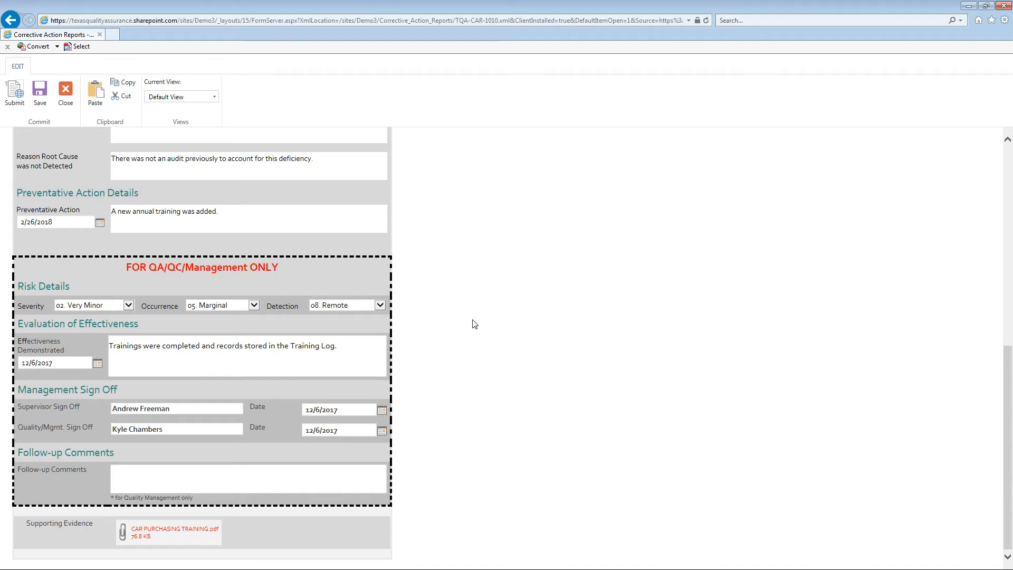
# Step: Switch the corrective action report to the Printer Friendly view and look through its sections
pyautogui.scroll(15, 475, 324)
pyautogui.click(191, 97)
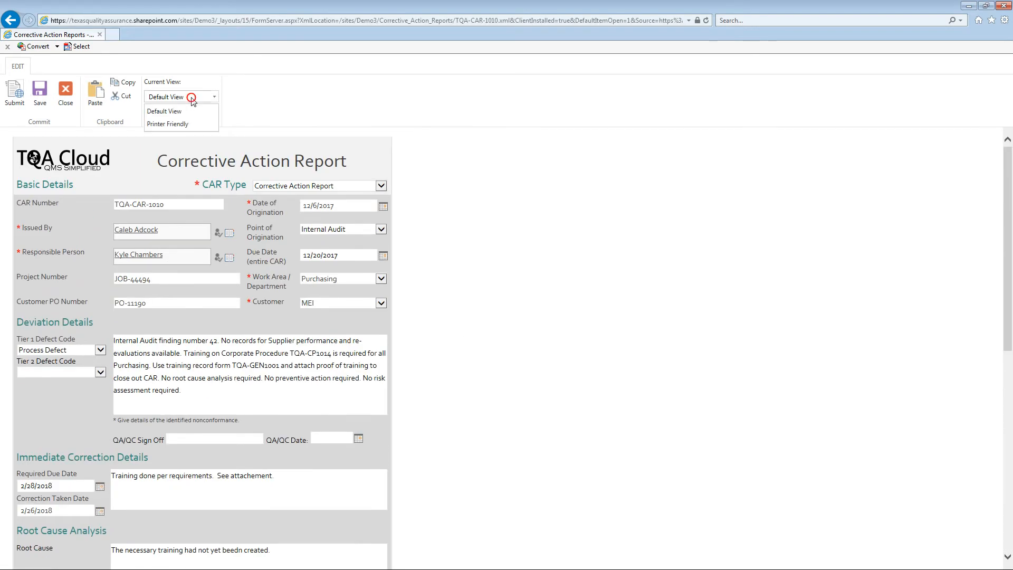
pyautogui.click(164, 124)
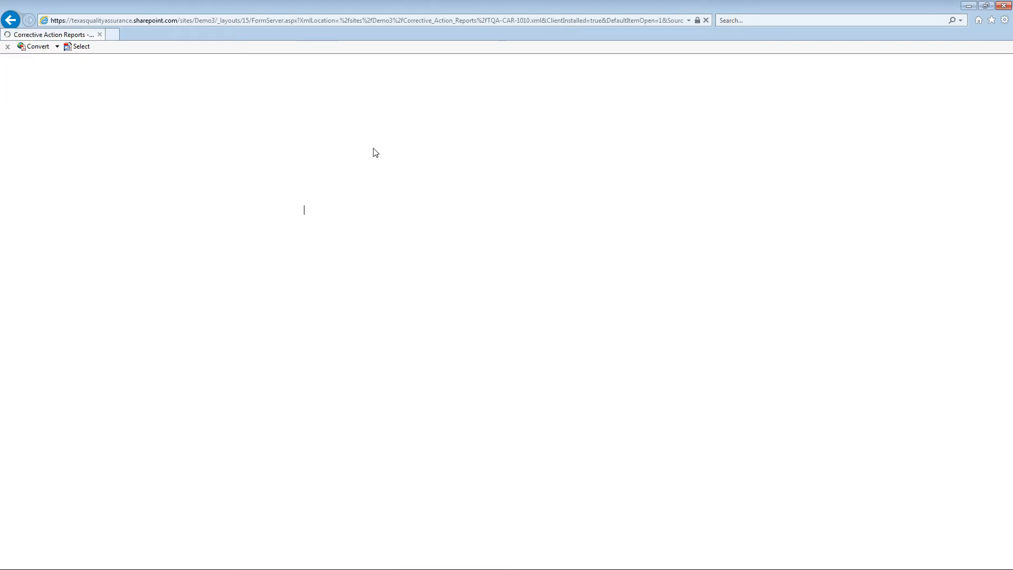
pyautogui.scroll(-3, 418, 168)
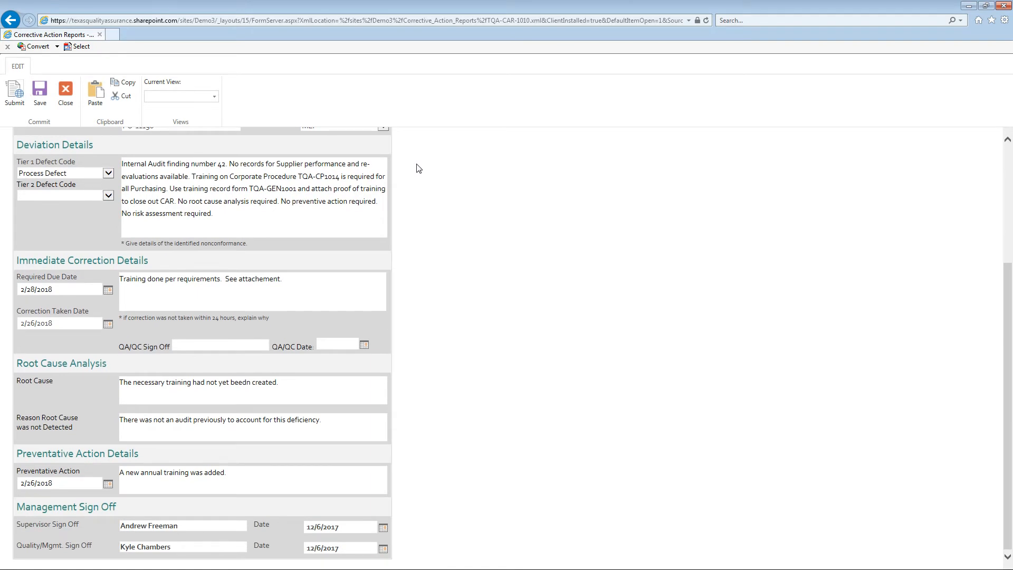
pyautogui.scroll(3, 419, 190)
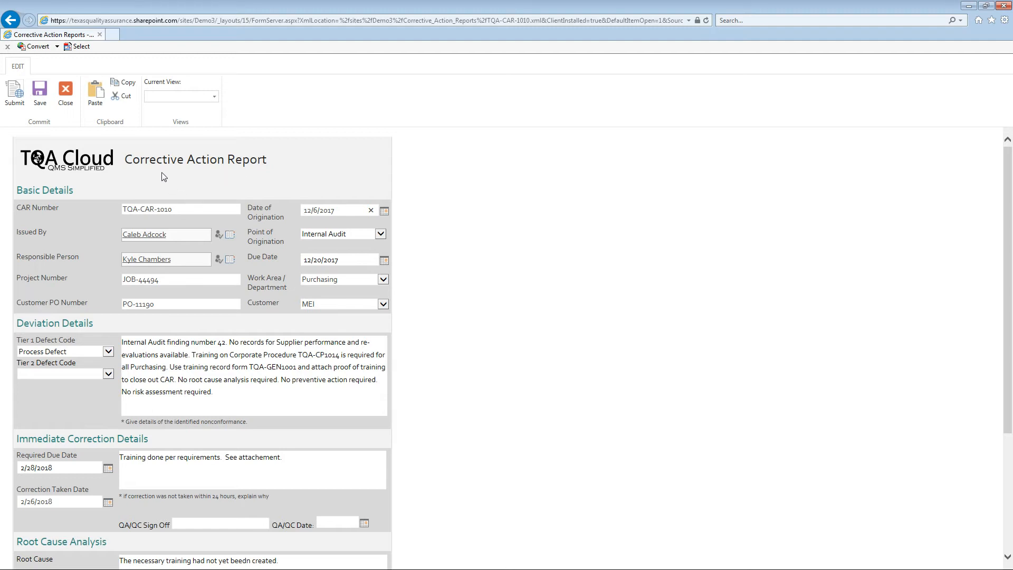
# Step: Close the report and show the Open CAR's view of the Corrective Action Reports library
pyautogui.click(66, 92)
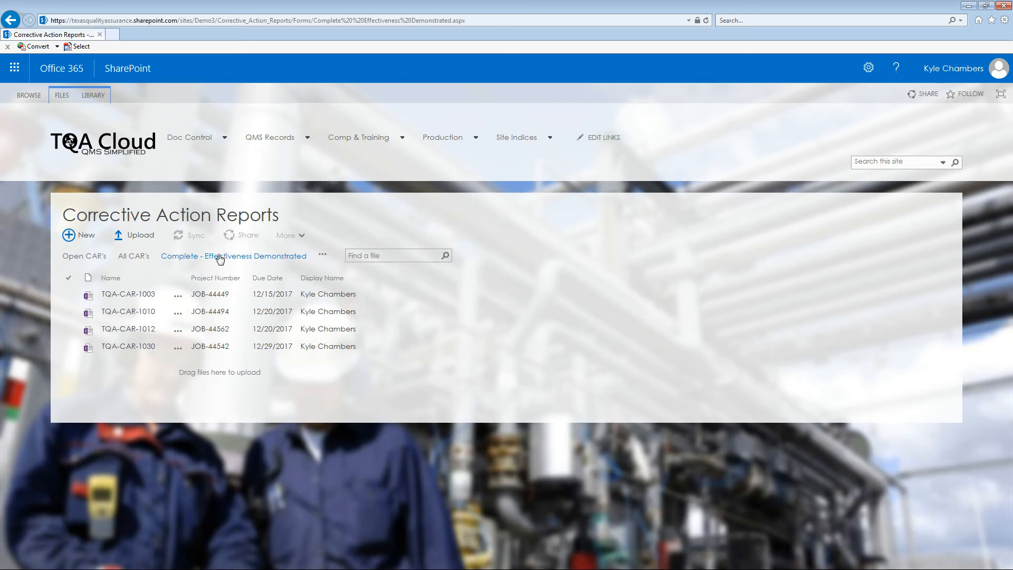
pyautogui.click(83, 258)
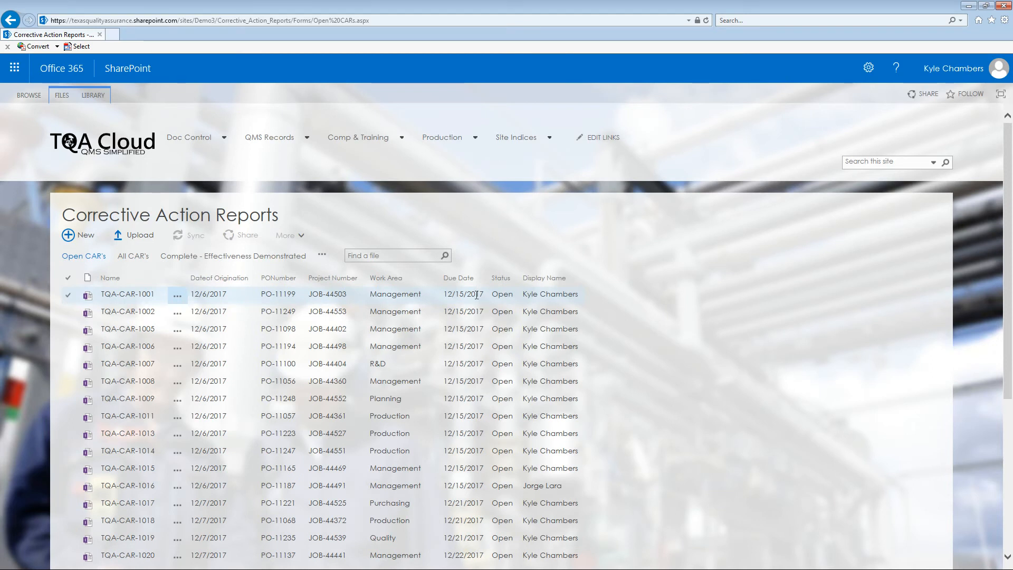
# Step: Filter the open corrective action reports to due dates 12/15/2017 and 12/21/2017 and look over the filtered list
pyautogui.click(484, 278)
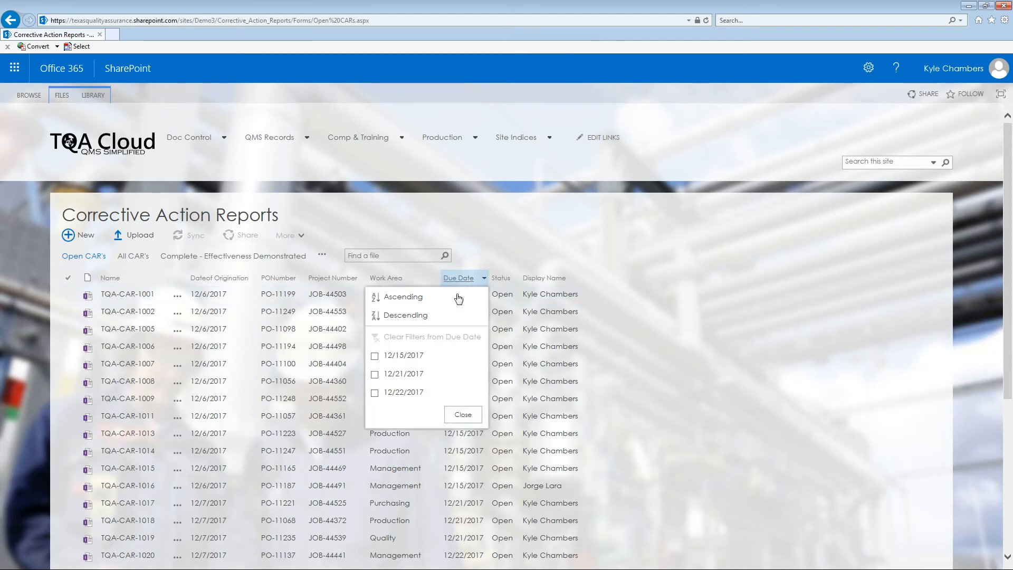
pyautogui.click(407, 356)
pyautogui.click(405, 374)
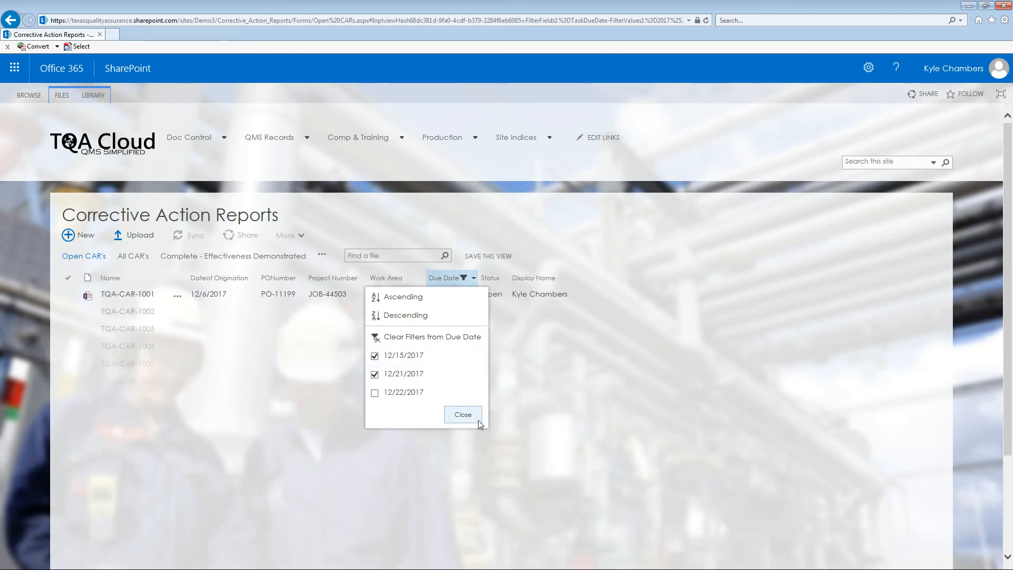
pyautogui.click(463, 415)
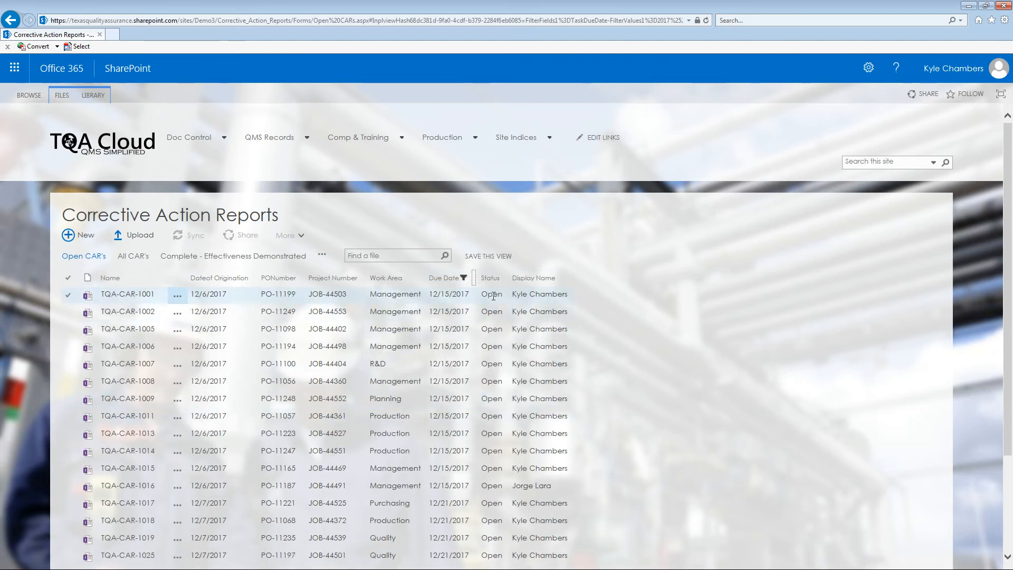
pyautogui.scroll(-3, 492, 296)
pyautogui.scroll(3, 505, 397)
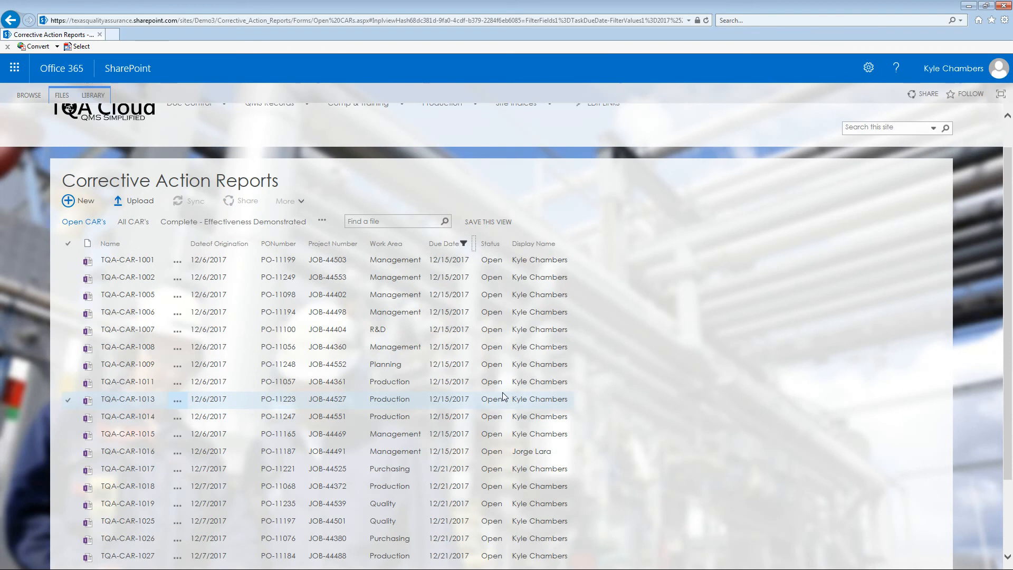
pyautogui.click(243, 301)
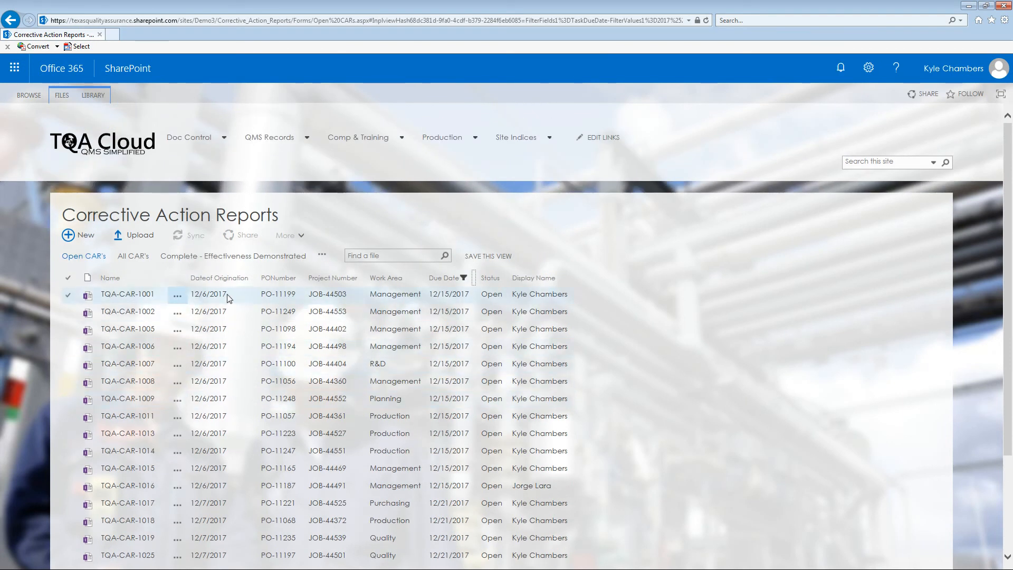
pyautogui.click(121, 335)
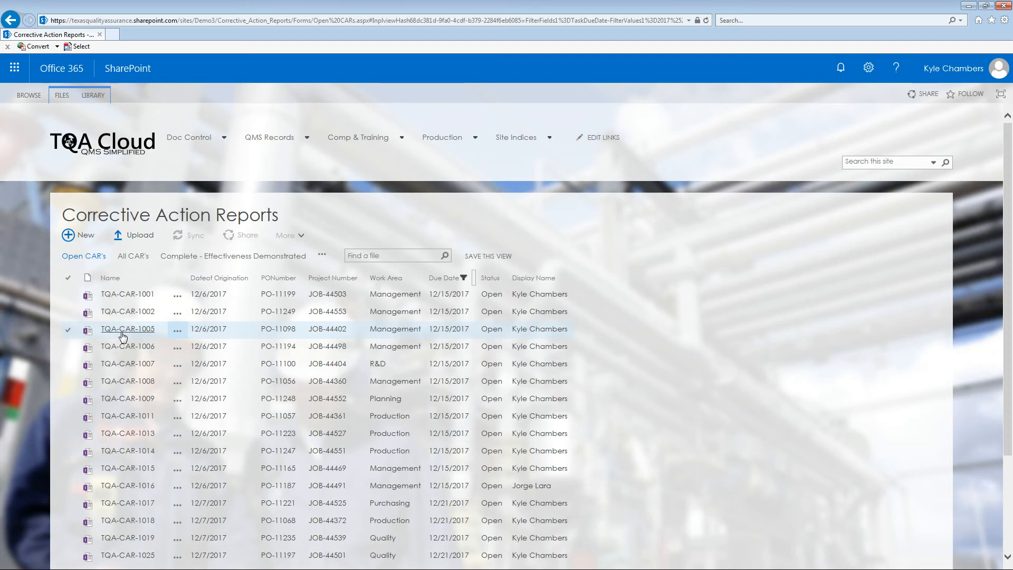